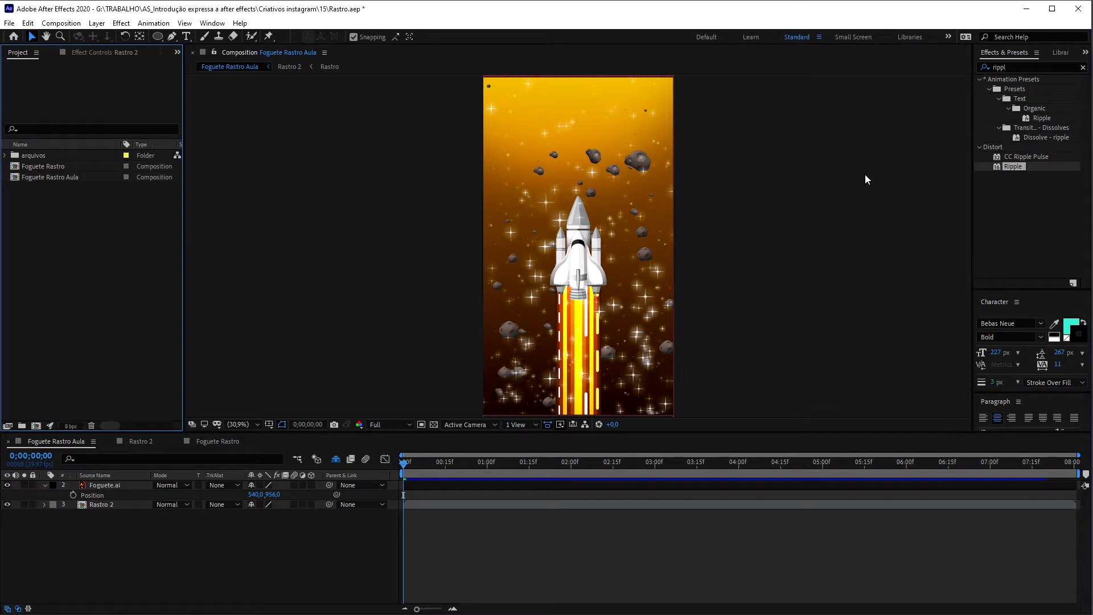
Preview the Rastro 2 composition, toggle Shape Layer 1's visibility, and return to Foguete Rastro Aula
left_click(142, 443)
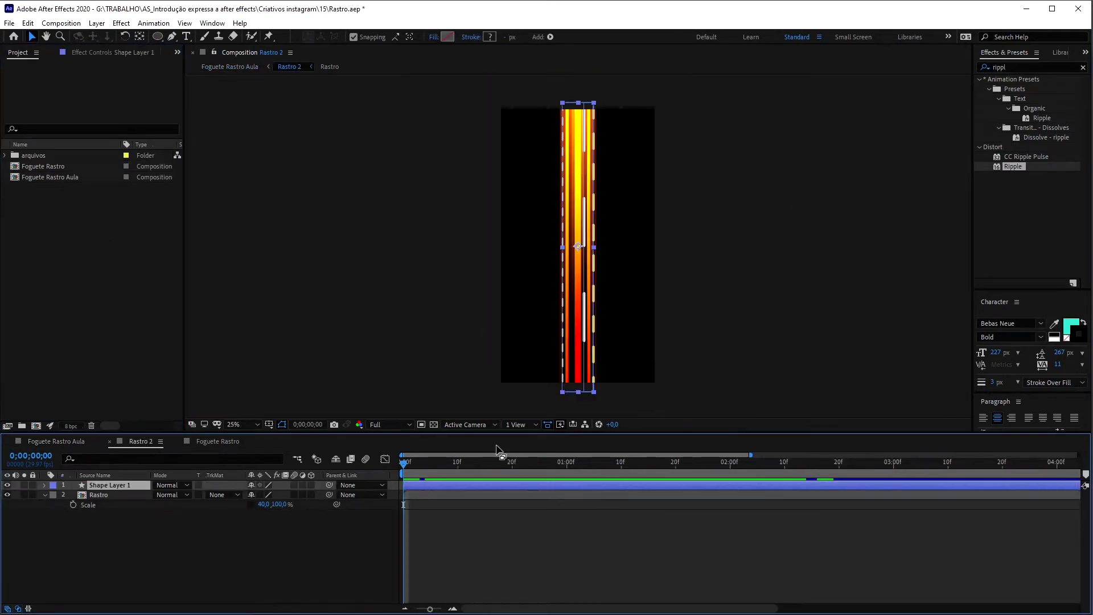
key("space")
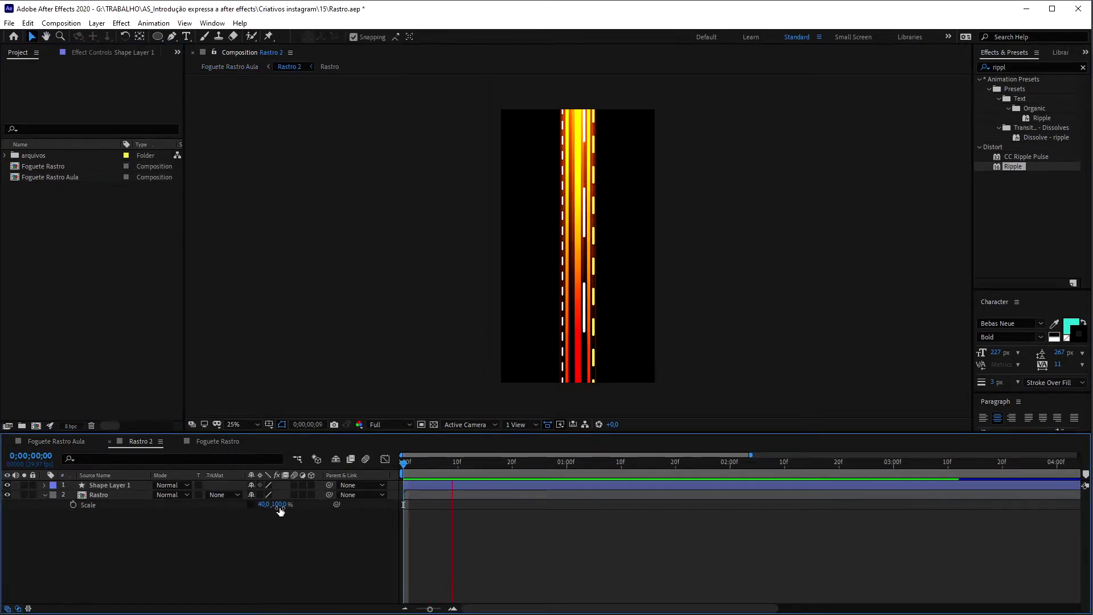
left_click(97, 496)
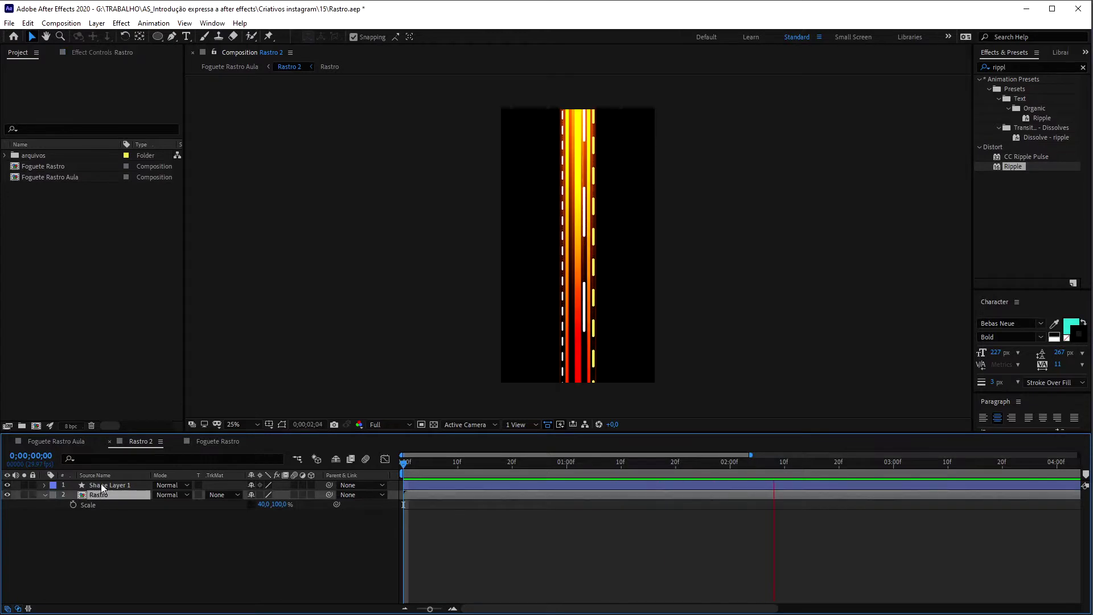
left_click(104, 485)
left_click(8, 486)
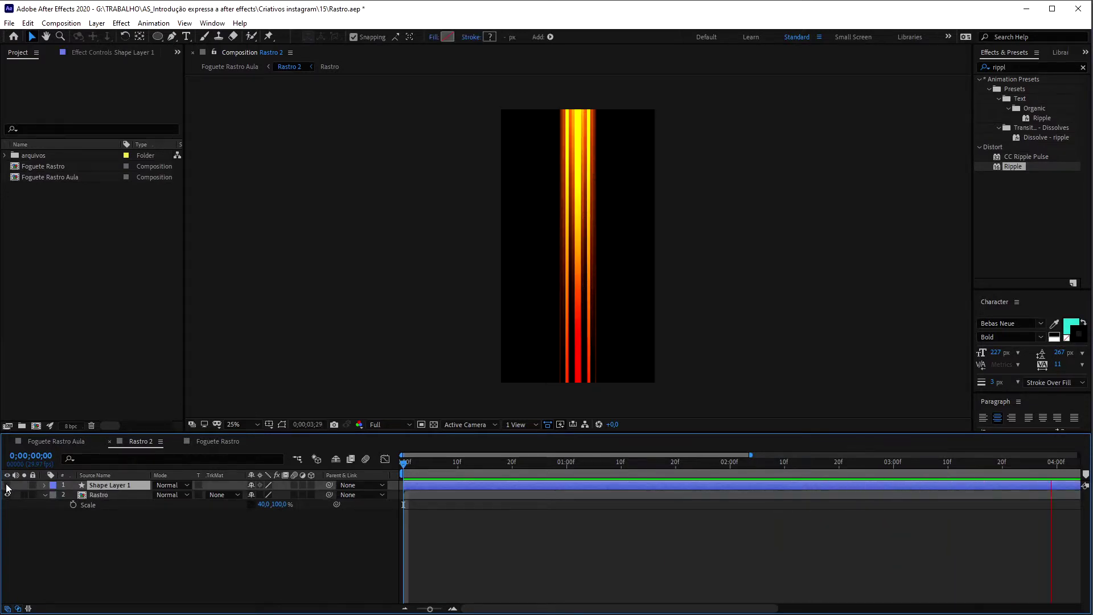
left_click(8, 485)
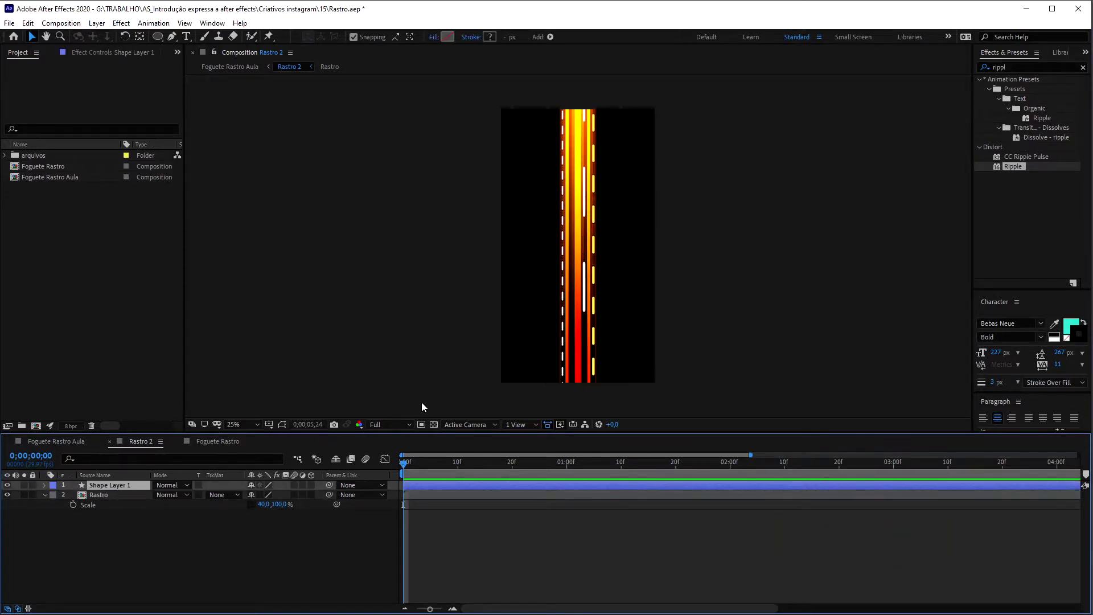
left_click(60, 442)
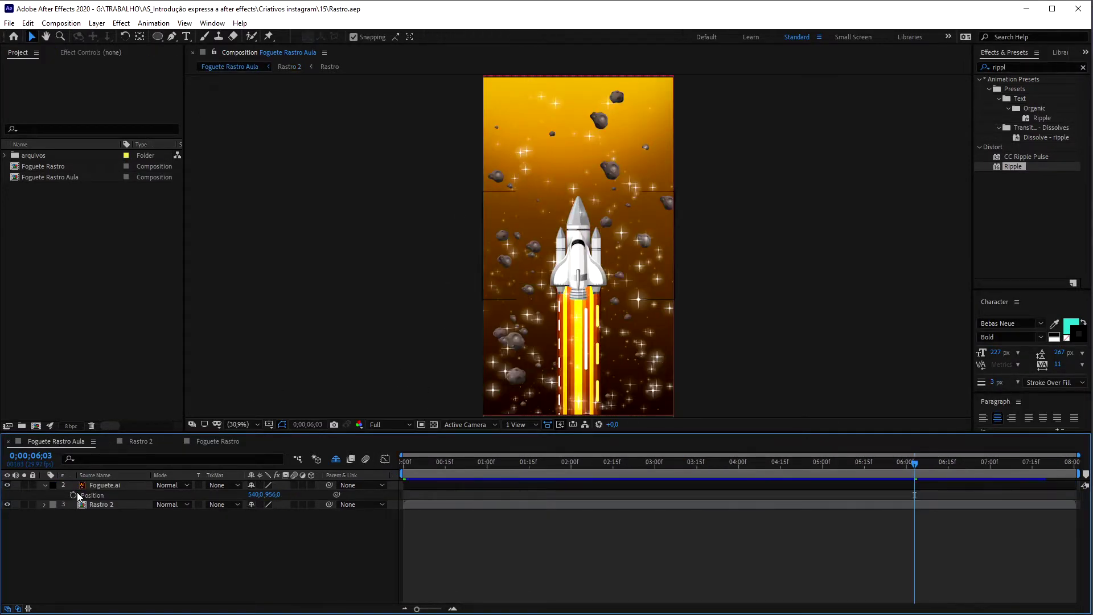
Collapse Foguete.ai, clear the effects search, and solo Rastro 2 during a preview
left_click(45, 485)
left_click(75, 495)
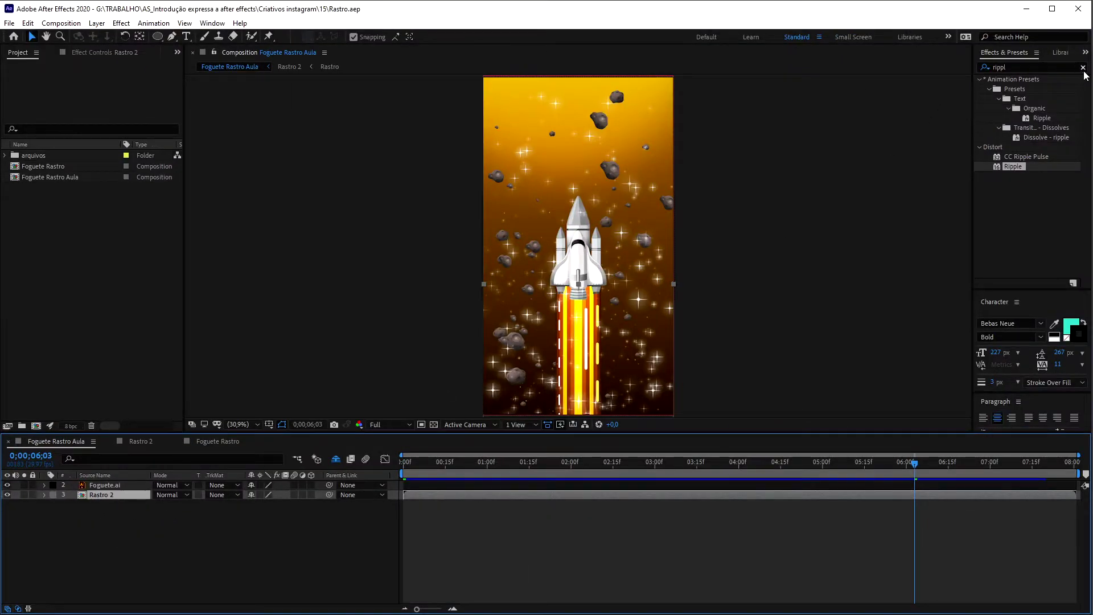
left_click(1082, 69)
key("Home")
key("space")
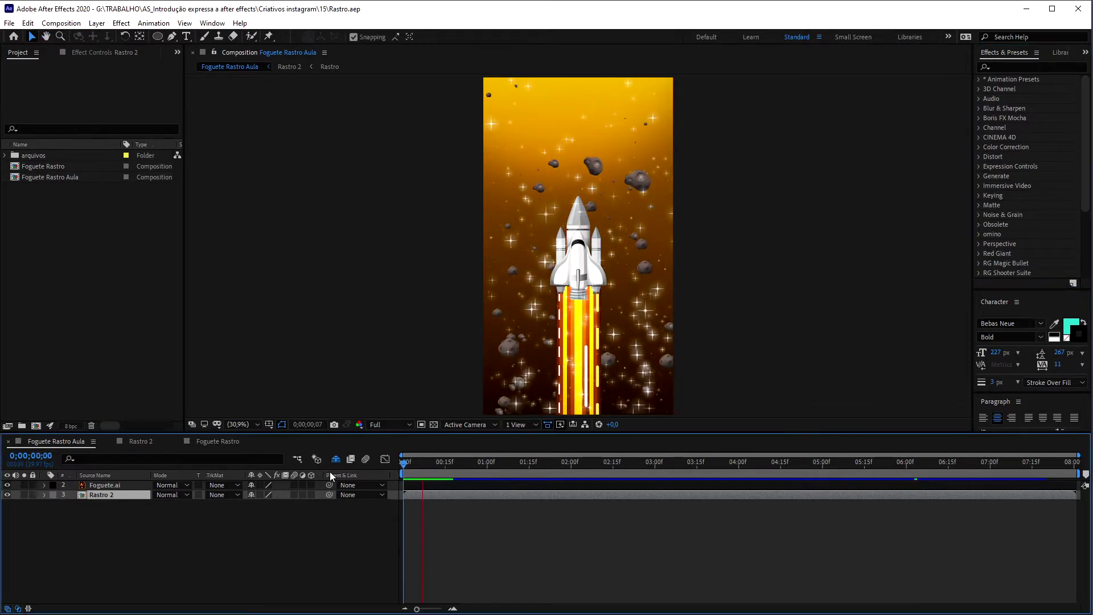
left_click(24, 495)
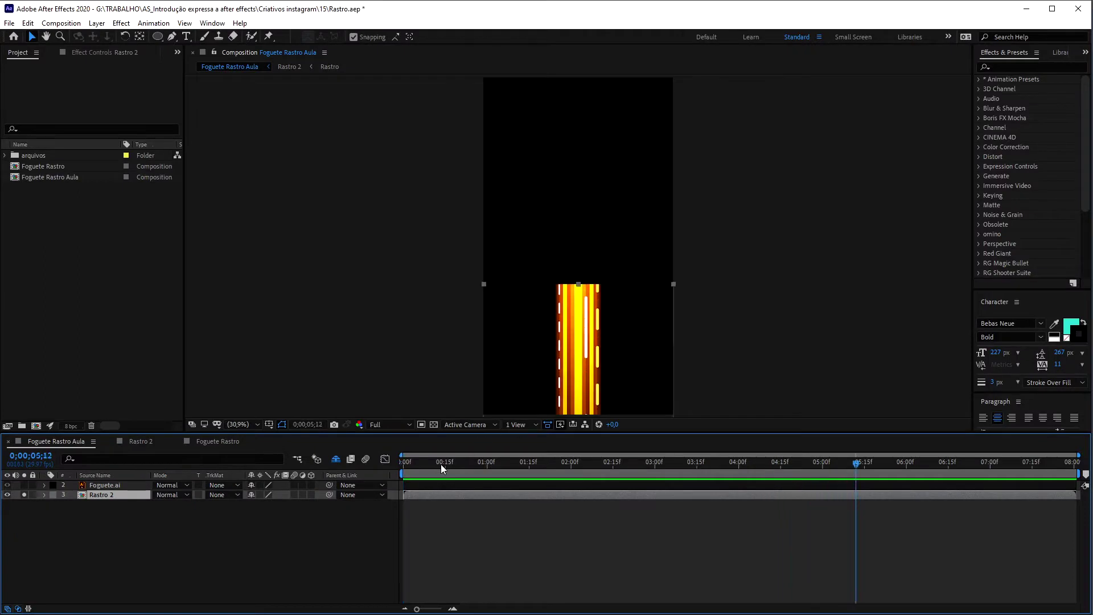
key("space")
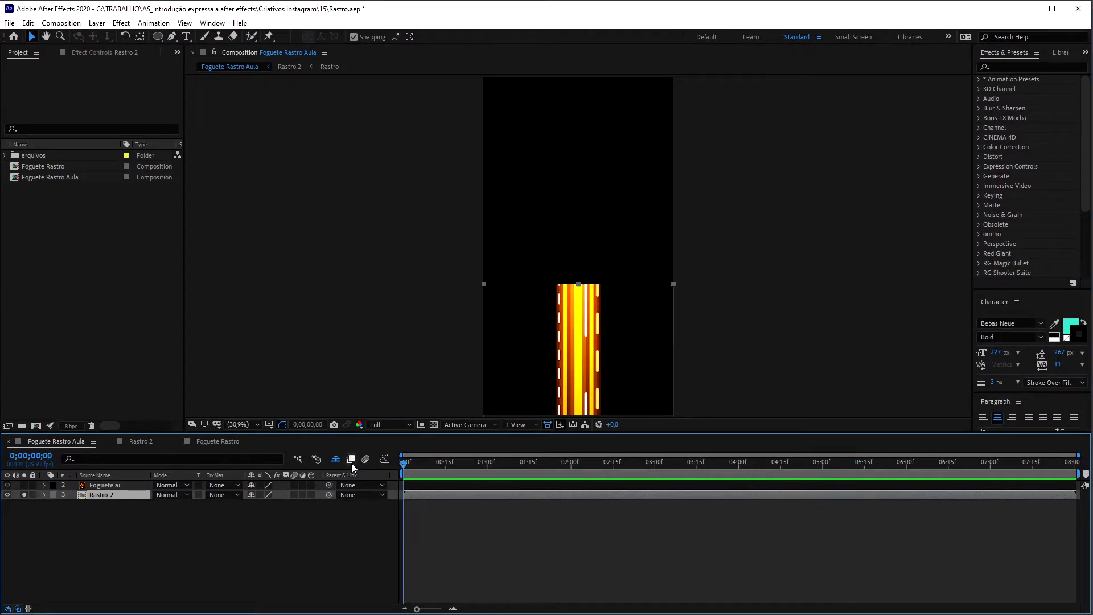
Zoom the viewer to 100% and pan to frame the flame trail
key("slash")
key("h")
mouse_move(575, 377)
left_mouse_down()
mouse_move(376, 153)
mouse_move(272, 94)
left_mouse_up()
key("v")
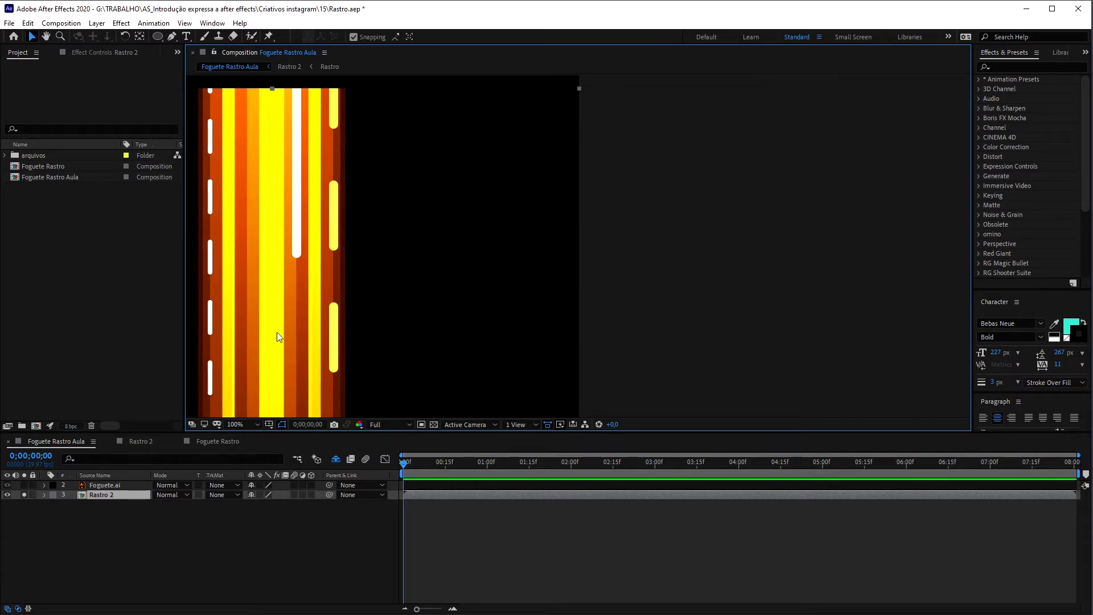
left_click_drag(246, 300, 272, 297)
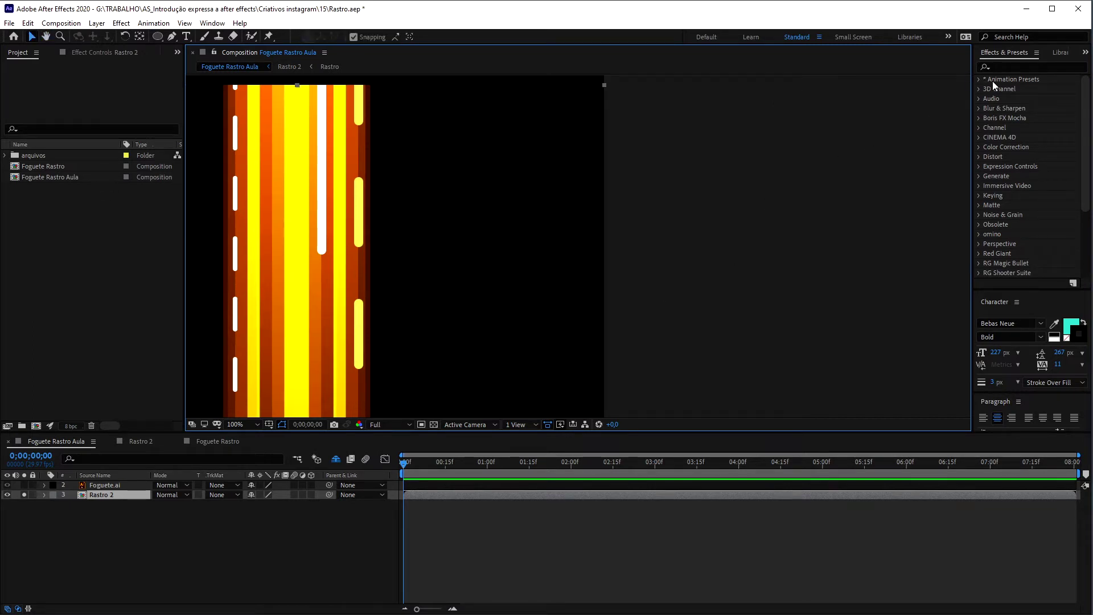
Find Distort > Ripple by searching 'rippl' and drop it onto the Rastro 2 layer
left_click(1024, 64)
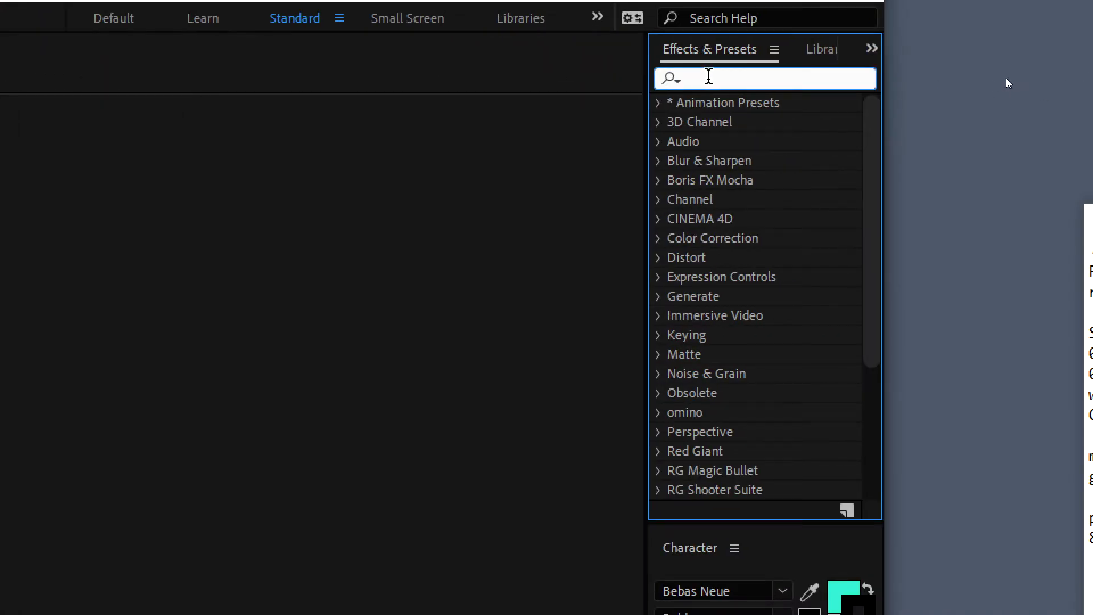
type("rippl")
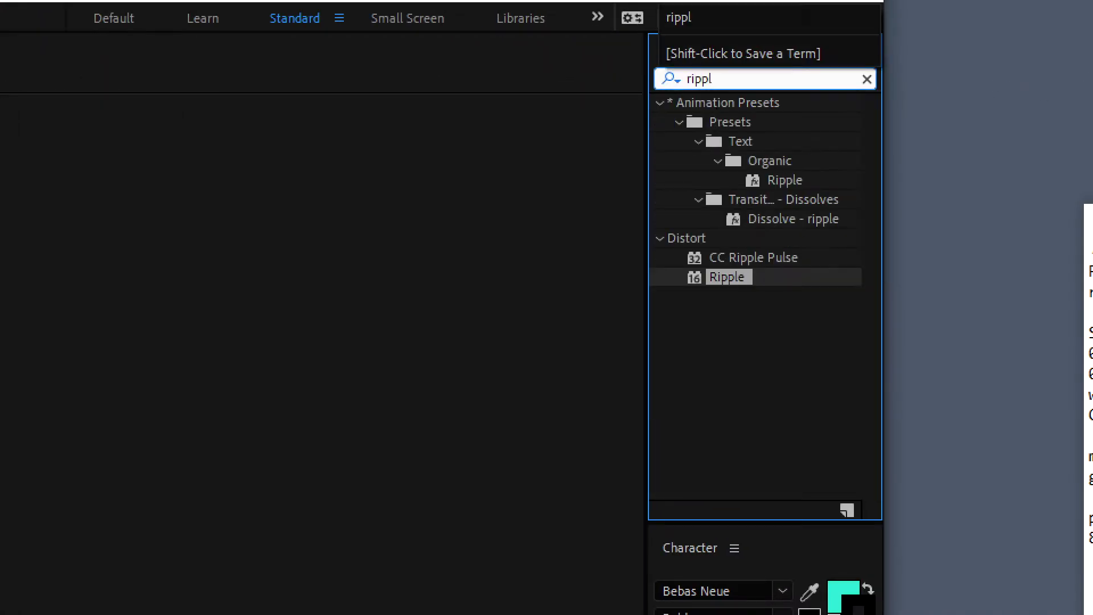
left_click(742, 282)
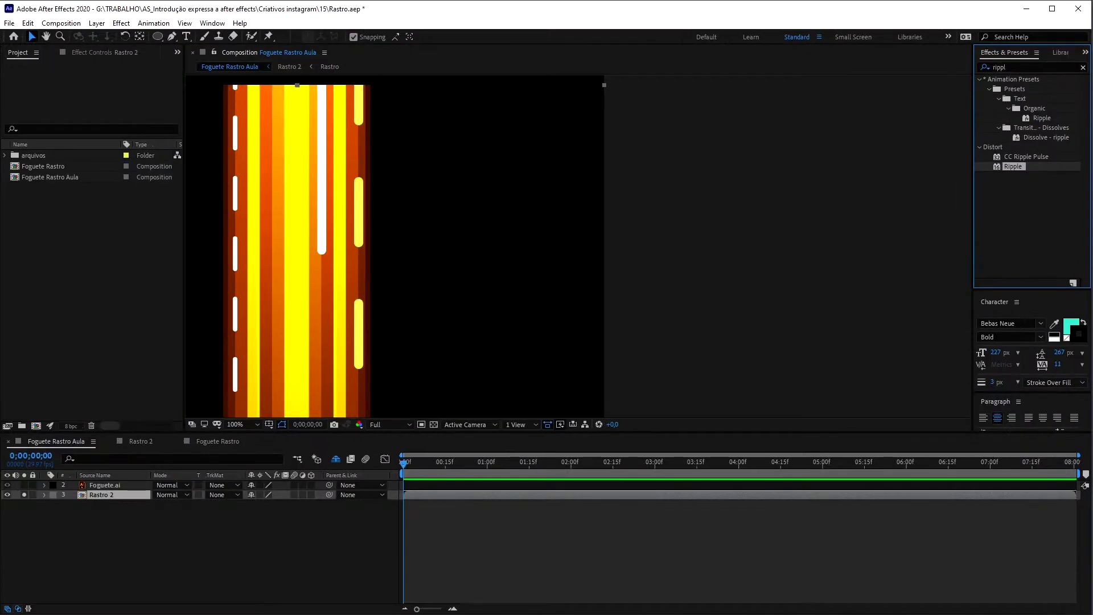
left_click_drag(1023, 165, 104, 494)
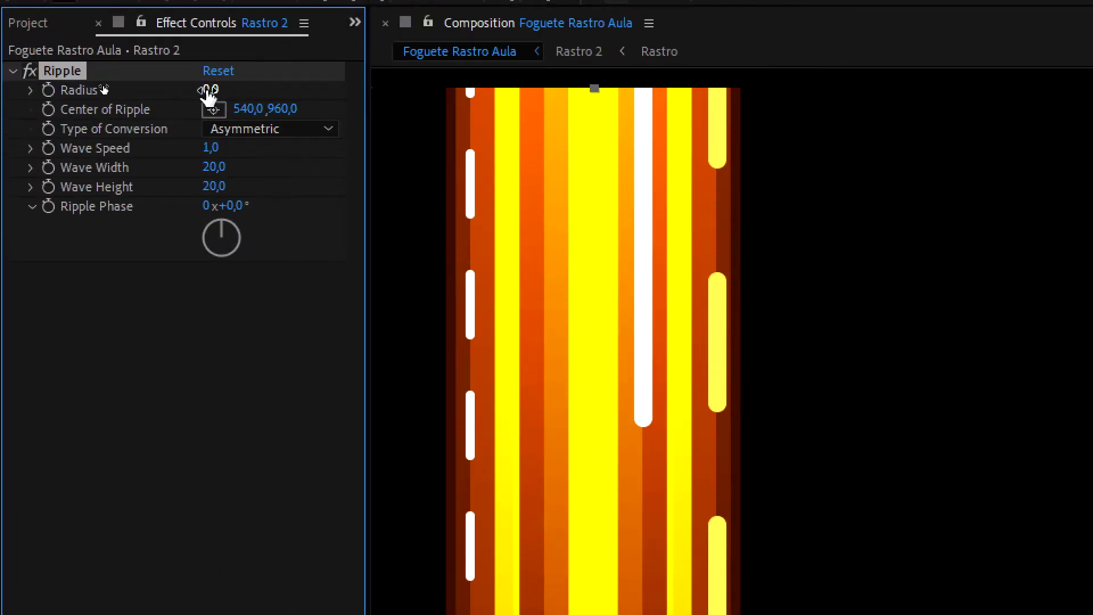
Set Ripple Radius 100, a negative Wave Speed, Wave Width 80 and Wave Height 80, then preview
left_click(208, 91)
type("1")
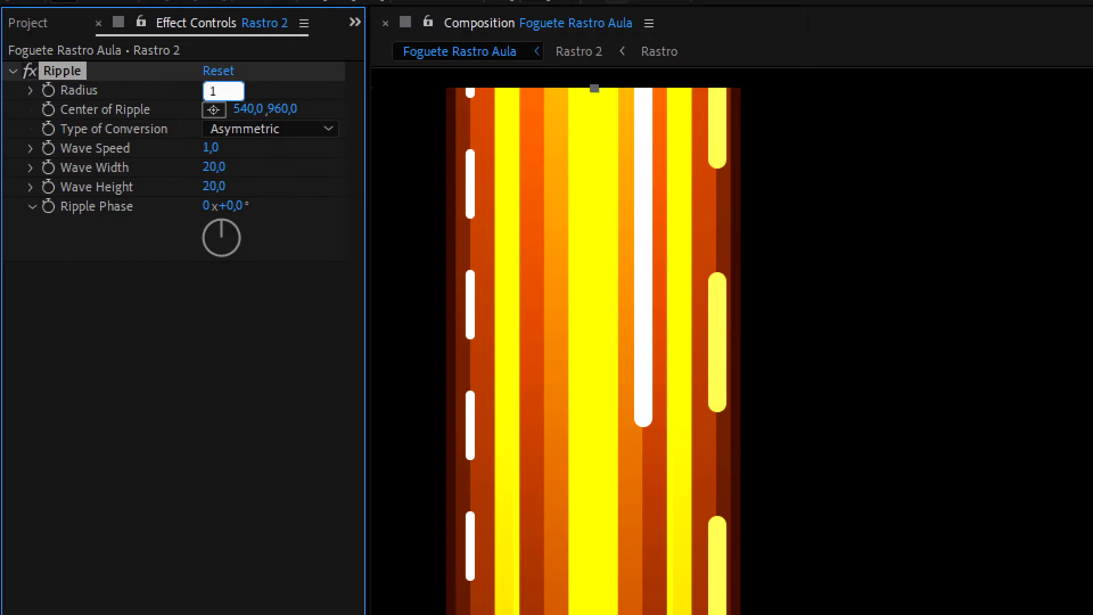
type("00")
key("Return")
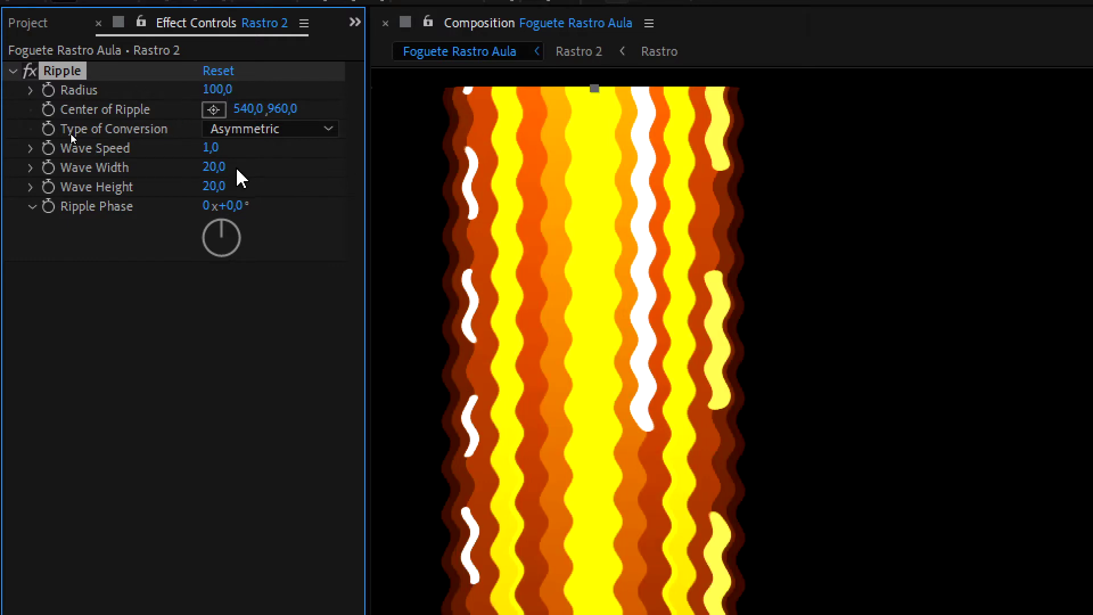
left_click(209, 149)
type("-1")
key("Return")
left_click(215, 167)
type("80")
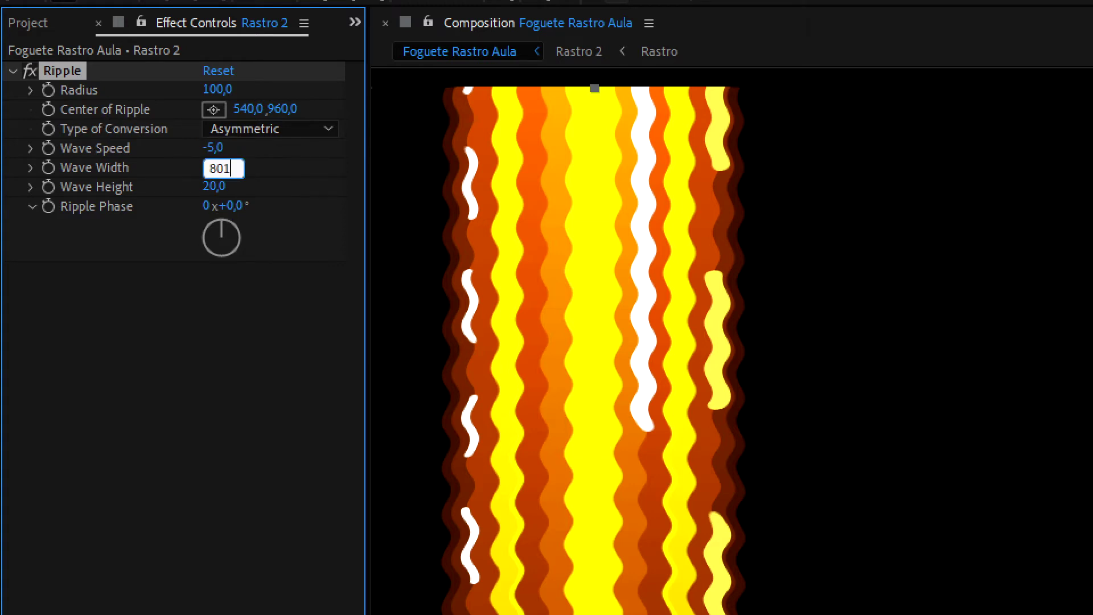
left_click(214, 186)
type("80")
key("Return")
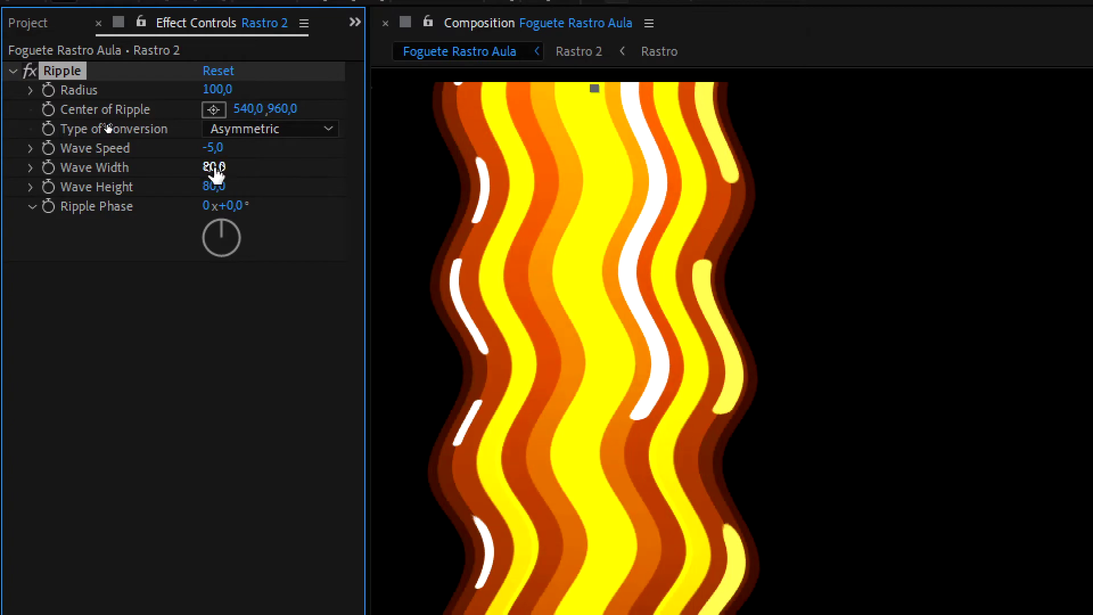
key("space")
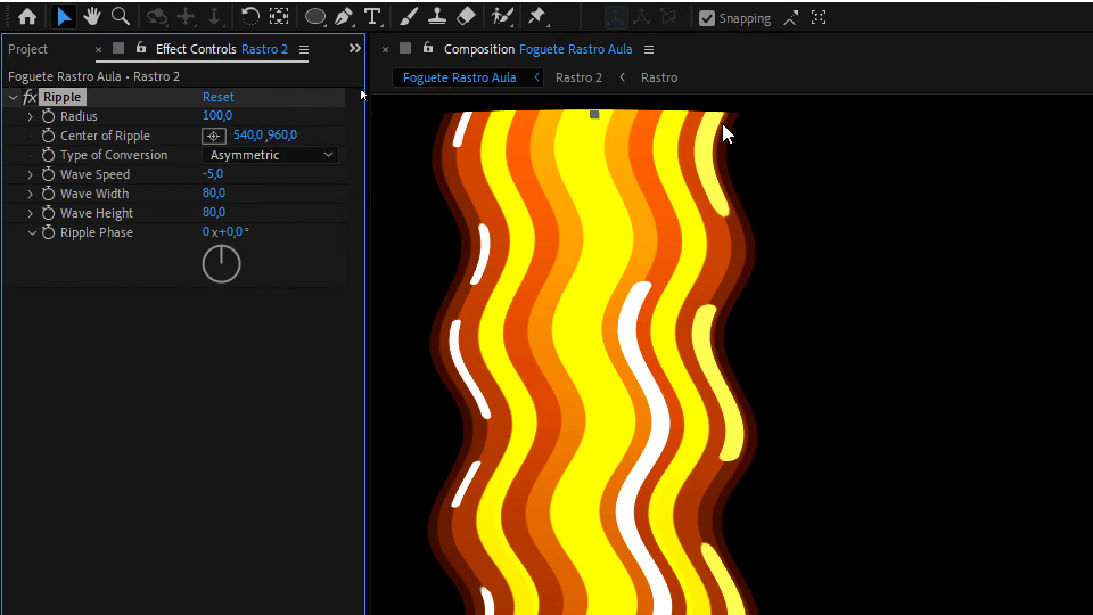
Scrub the Ripple Radius down to 40 and preview the softer waves
left_click_drag(216, 116, 146, 115)
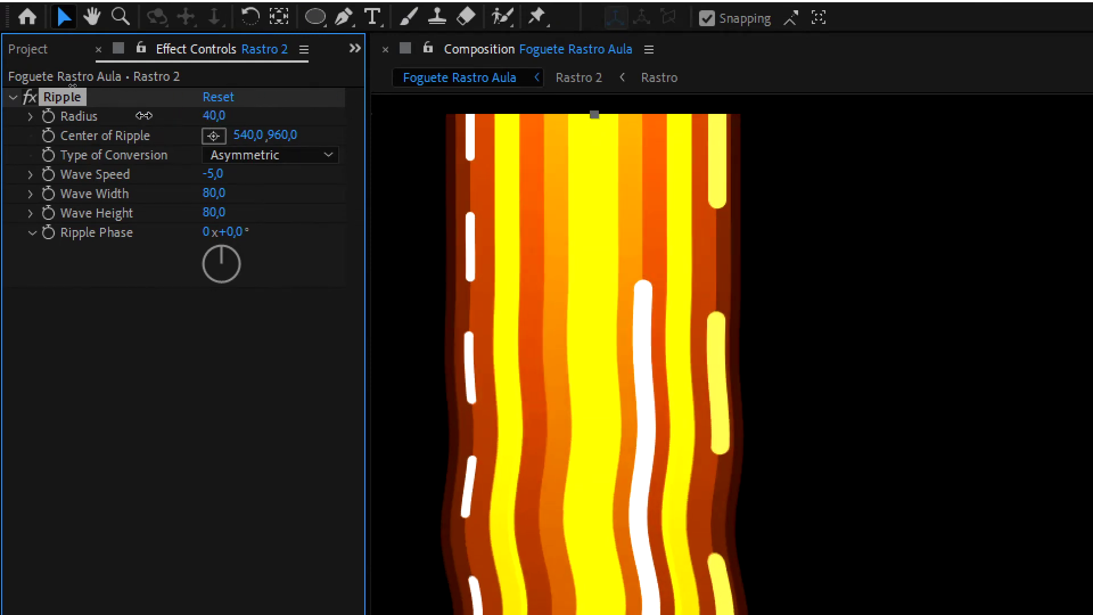
key("space")
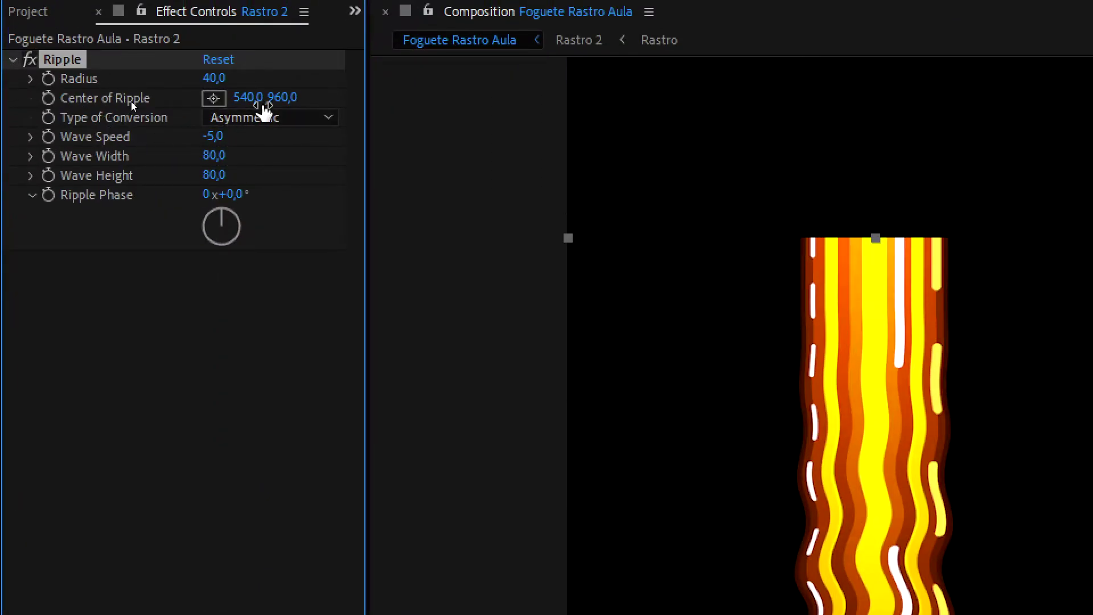
Compare Symmetric and Asymmetric Ripple conversion types, settling on Symmetric
left_click(269, 117)
left_click(283, 169)
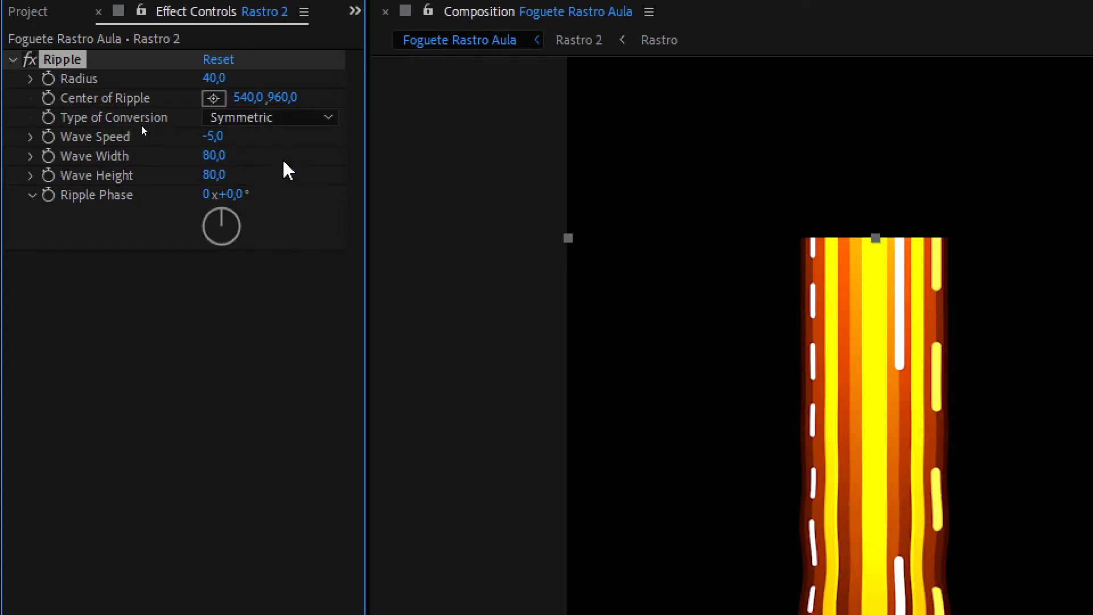
key("space")
key("space")
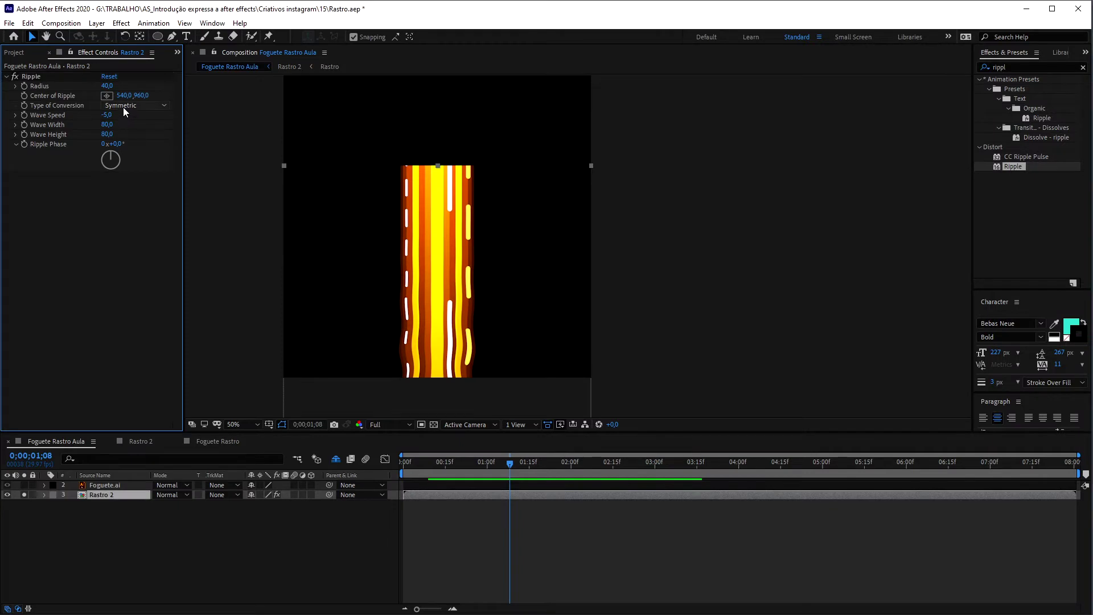
left_click(123, 107)
left_click(132, 126)
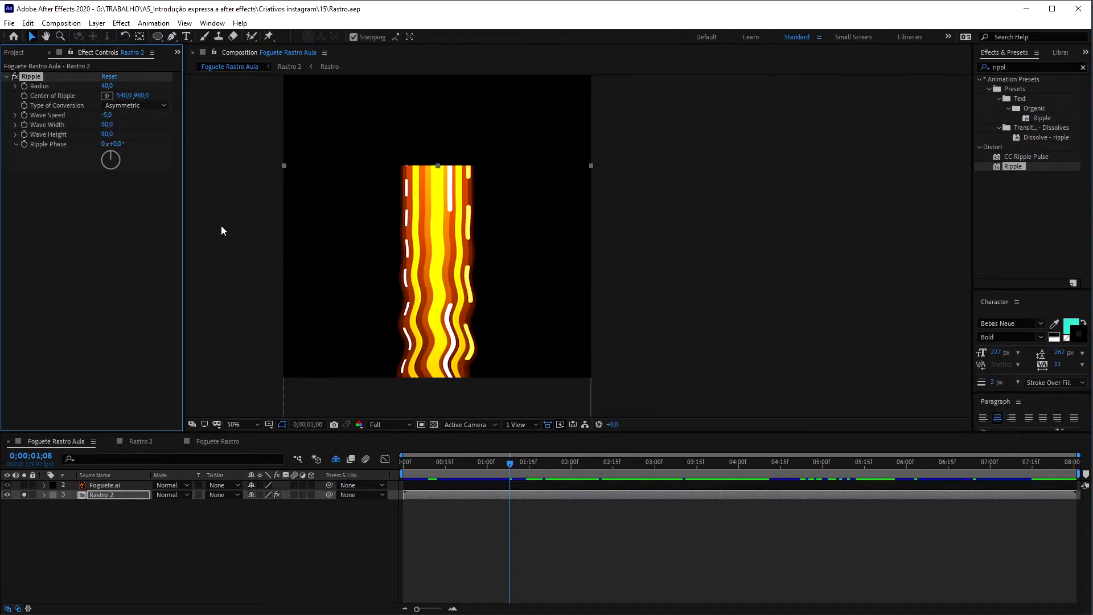
left_click(141, 106)
left_click(146, 129)
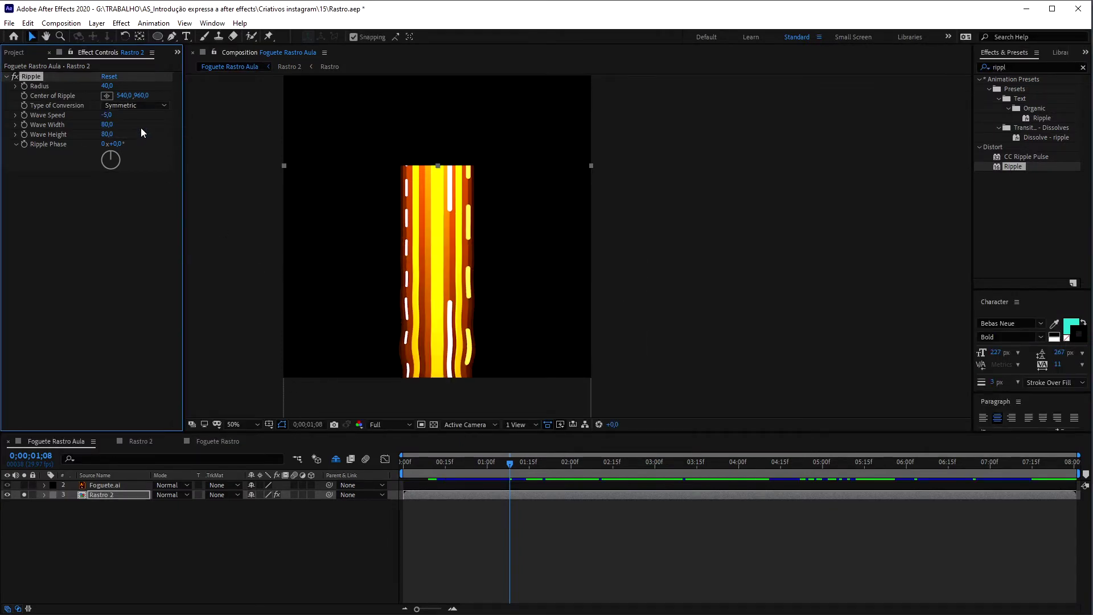
Scrub the Ripple Wave Height up, preview it, and nudge the Wave Width
left_click_drag(107, 134, 215, 140)
key("space")
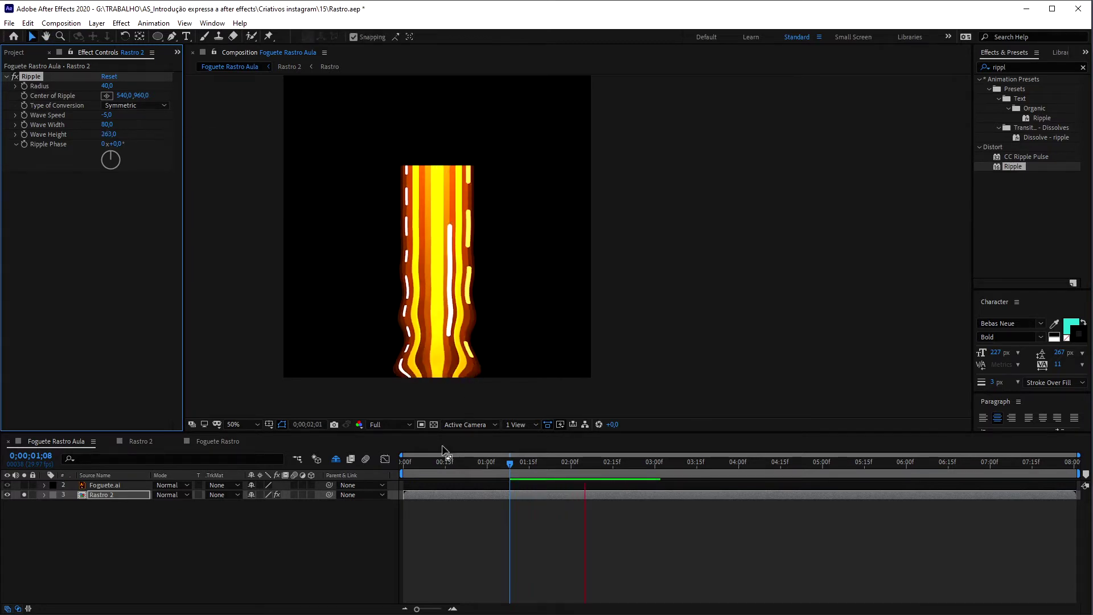
key("space")
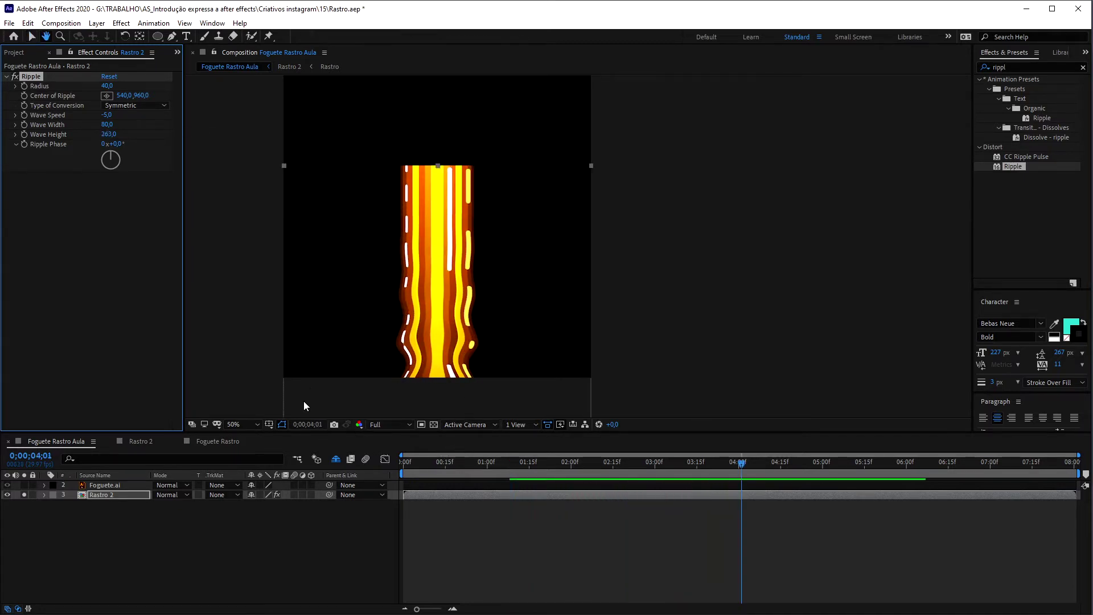
left_click_drag(107, 129, 124, 116)
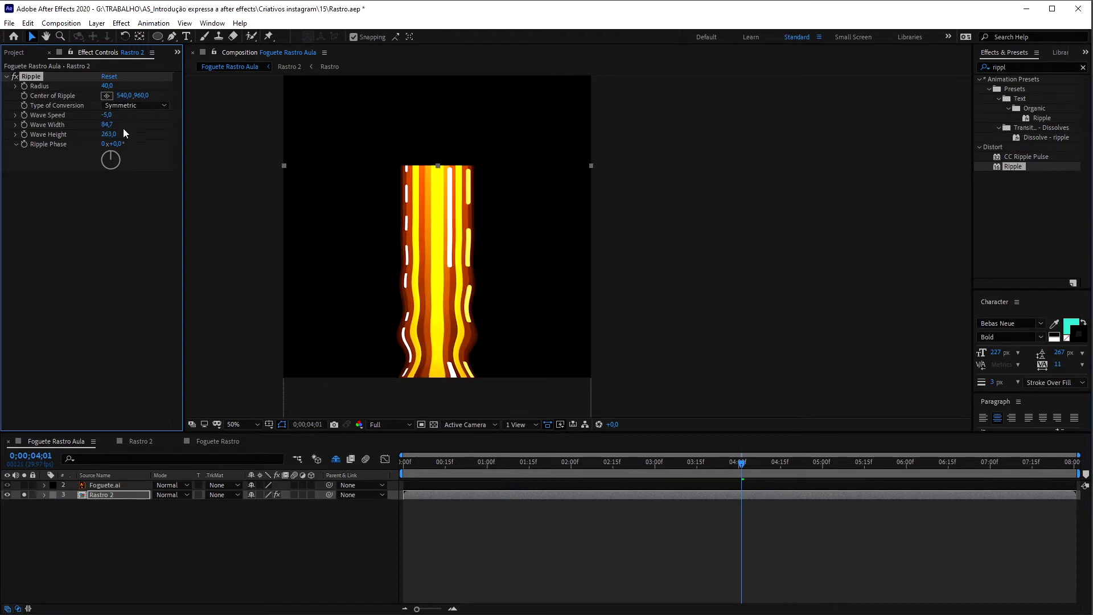
Enter Wave Width 80 and Wave Height 260, then preview the stronger flame waves
left_click(110, 124)
type("0")
key("Tab")
type("2")
key("Return")
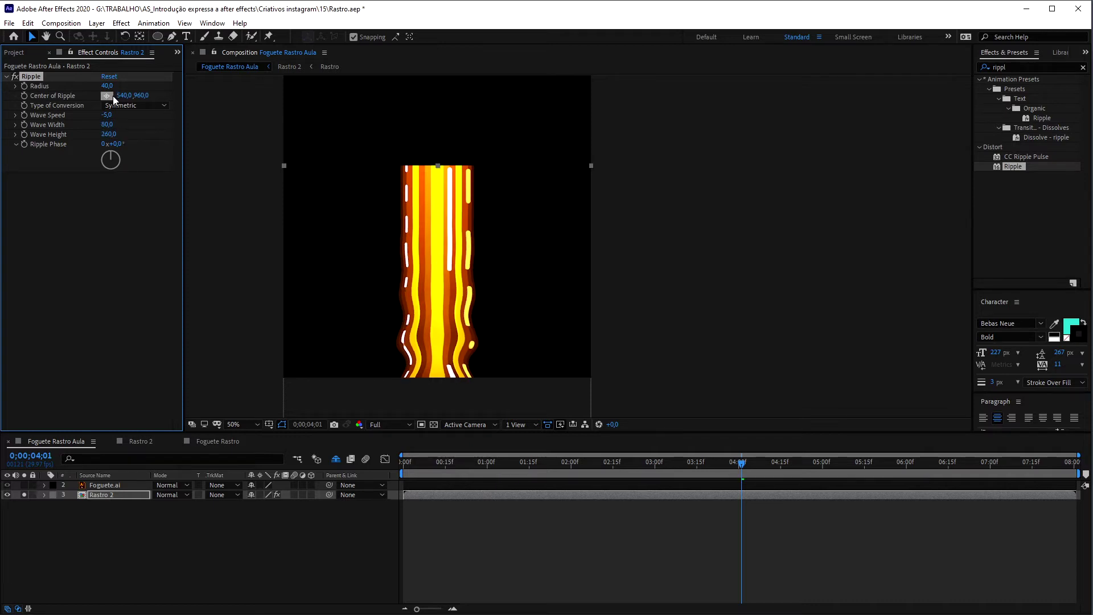
key("space")
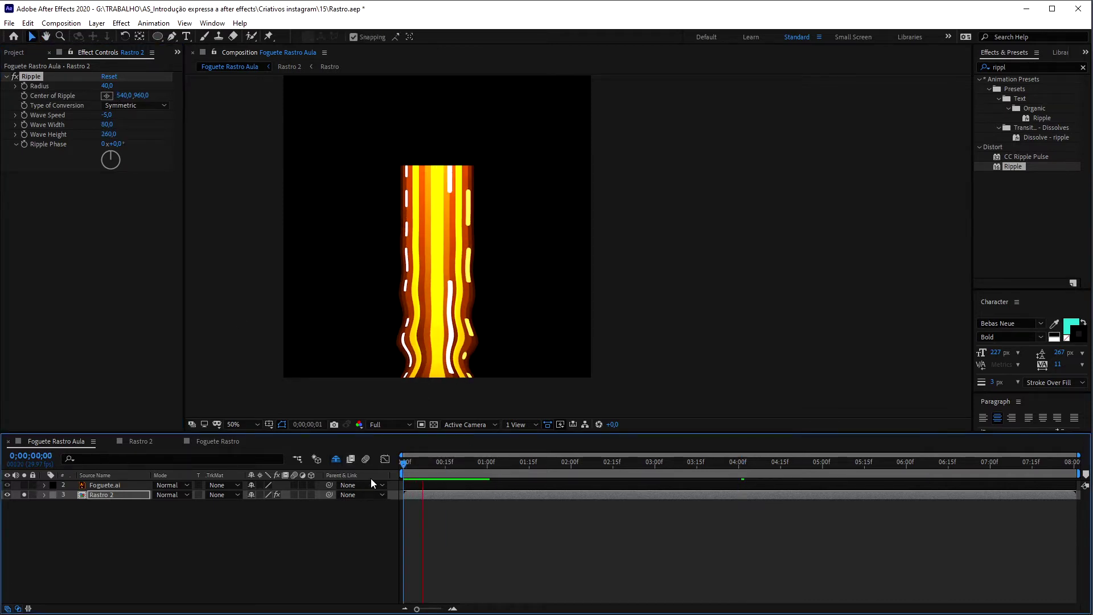
key("space")
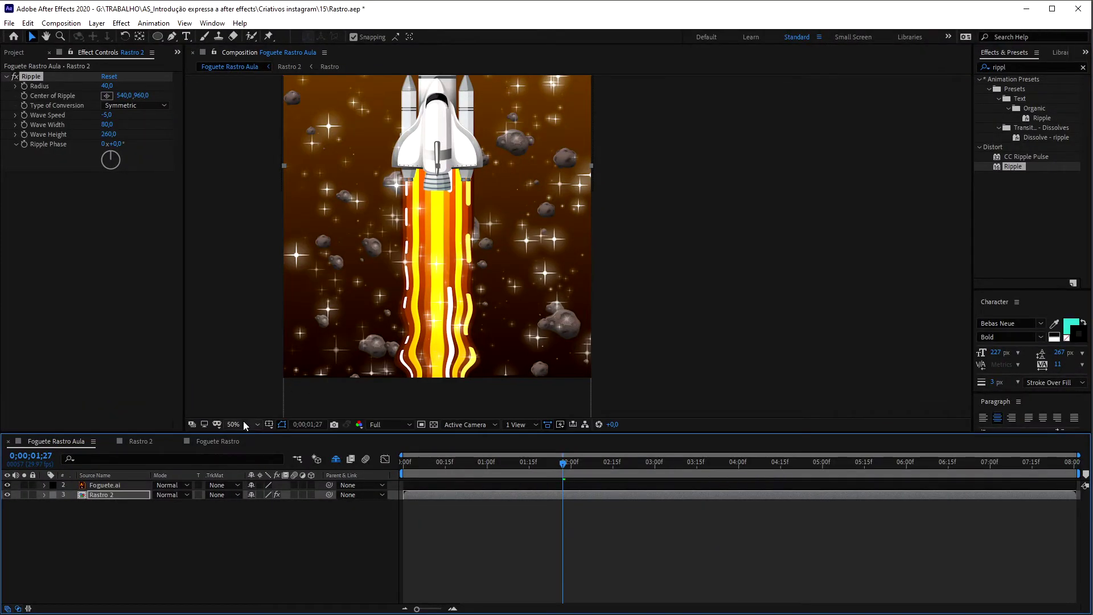
Set the viewer magnification to Fit and preview the rocket with its flame trail
left_click(244, 424)
left_click(261, 234)
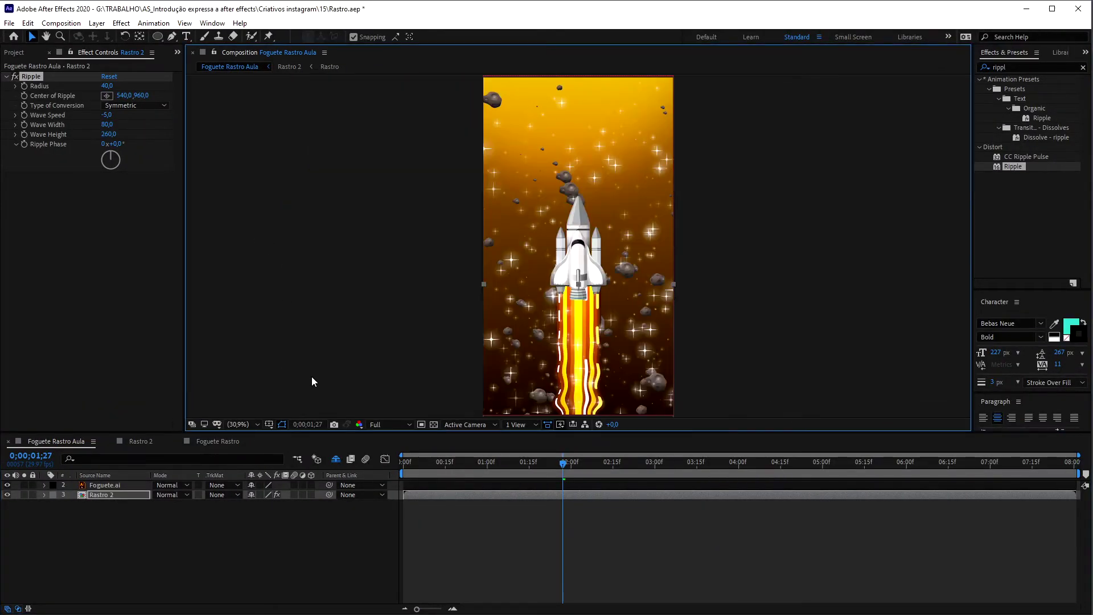
key("space")
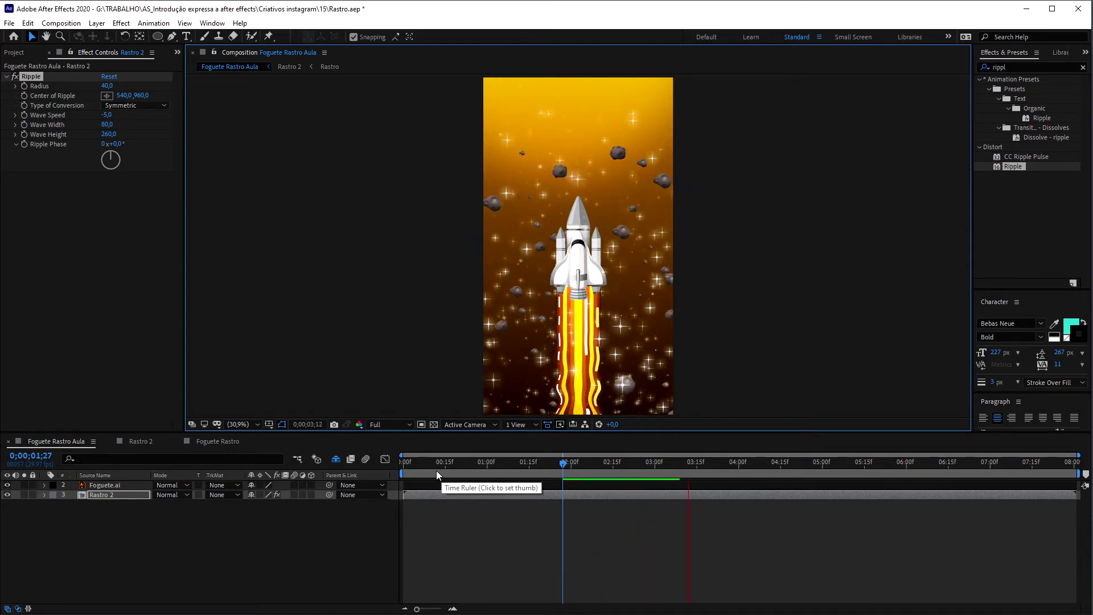
key("space")
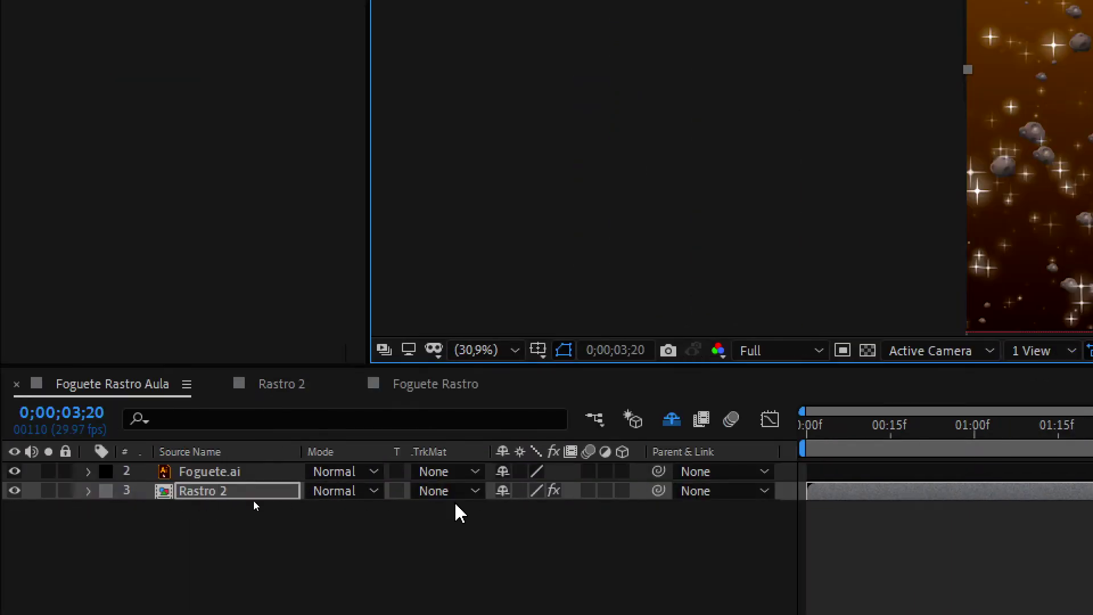
Parent Rastro 2 to Foguete.ai, test-move the rocket's Position, and return to frame 0
mouse_move(659, 491)
left_mouse_down()
mouse_move(177, 475)
mouse_move(188, 472)
left_mouse_up()
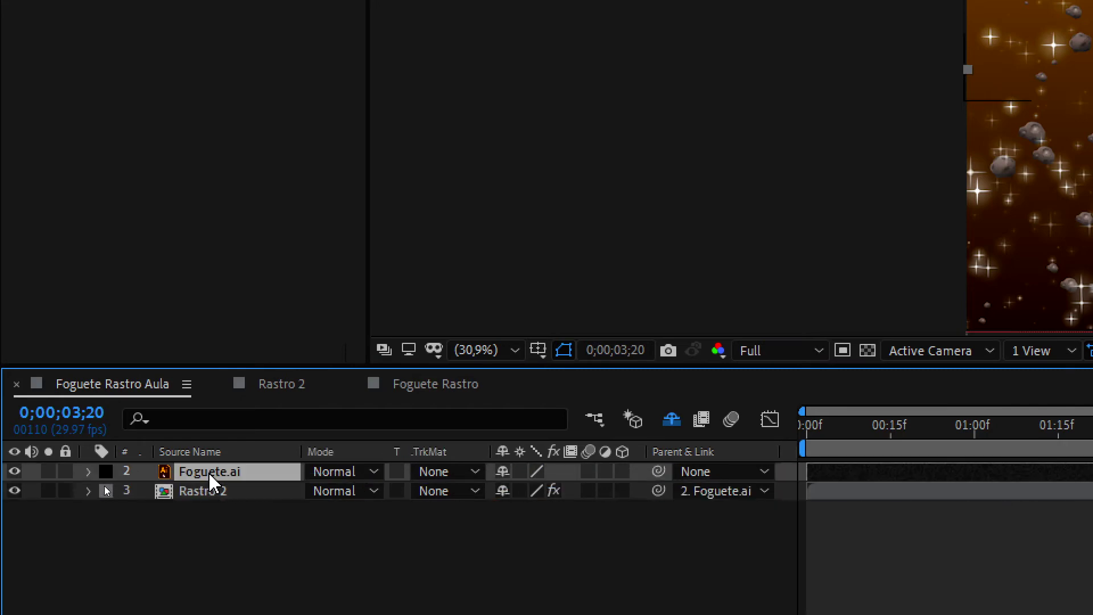
key("p")
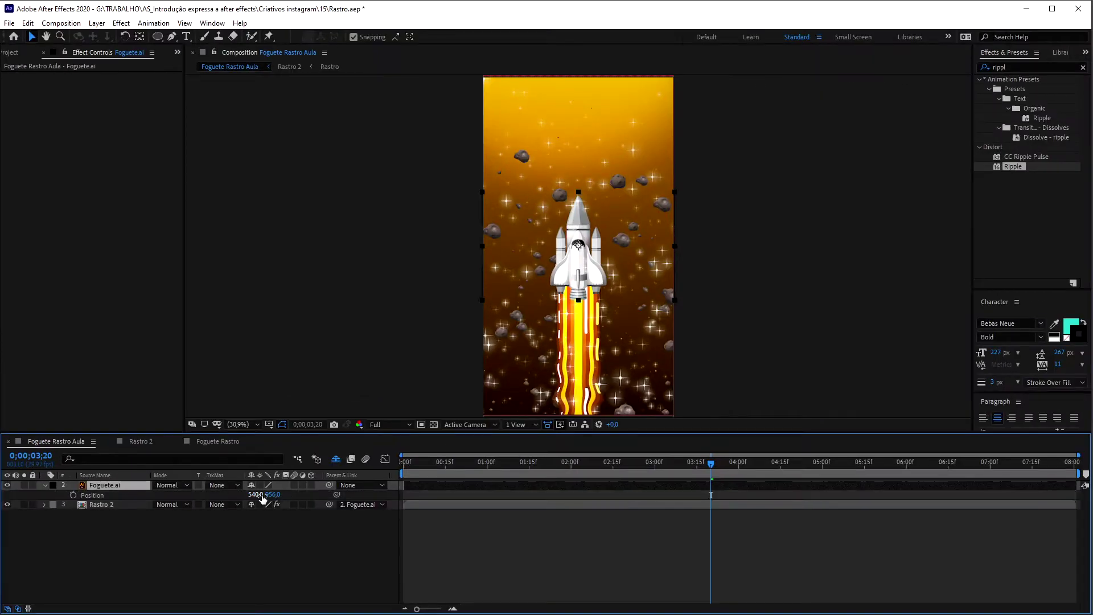
left_click_drag(256, 494, 313, 482)
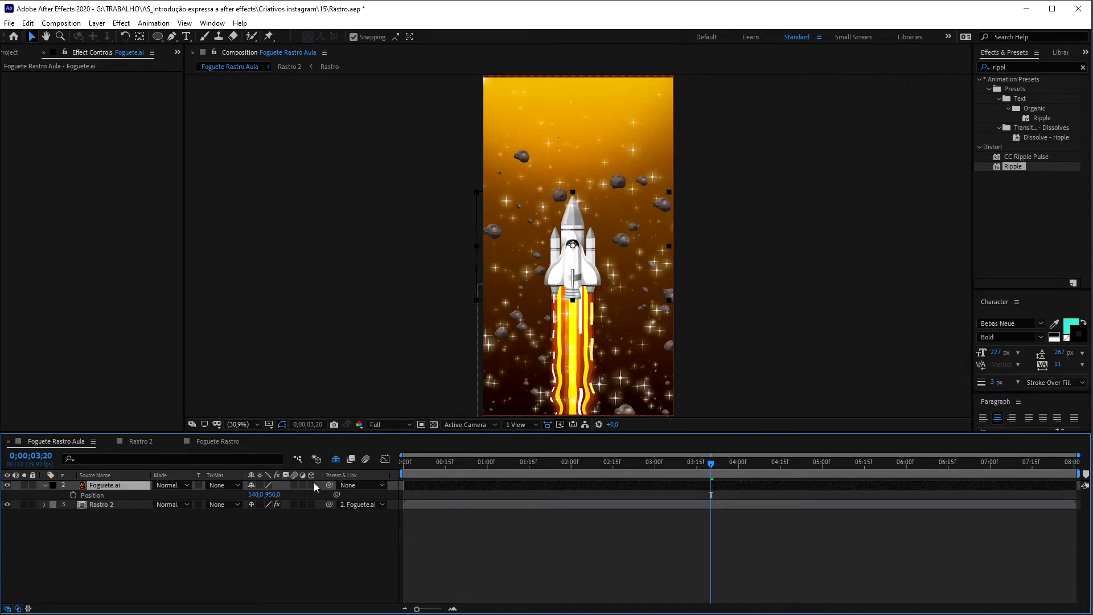
key("Home")
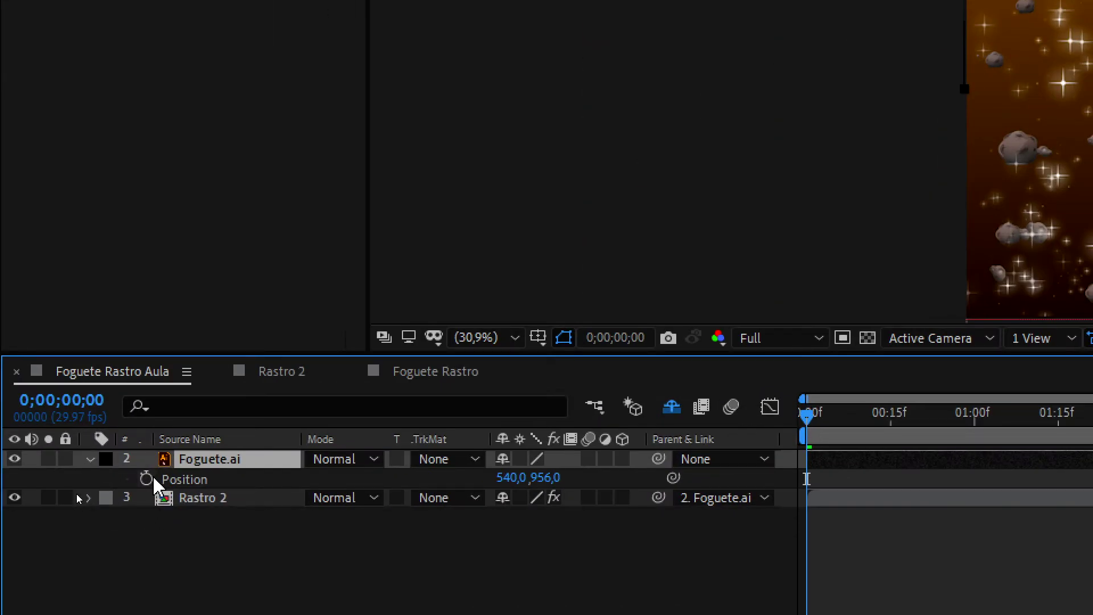
key("p")
key("p")
Give the Foguete.ai rocket's Position a wiggle(1,250) expression
left_click(147, 479, "alt")
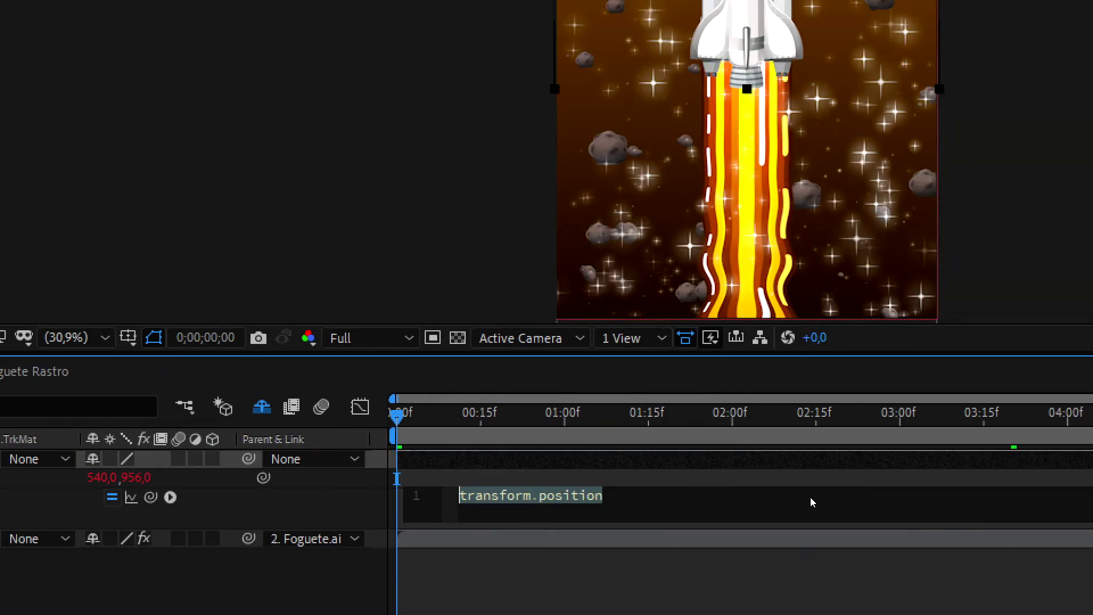
type("wiggl")
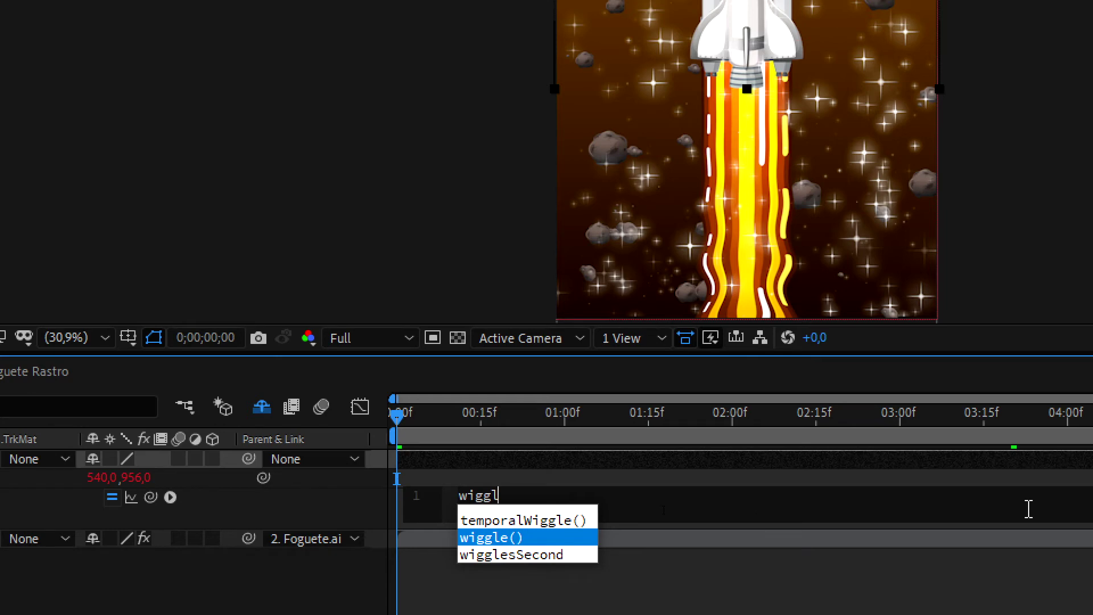
left_click(561, 538)
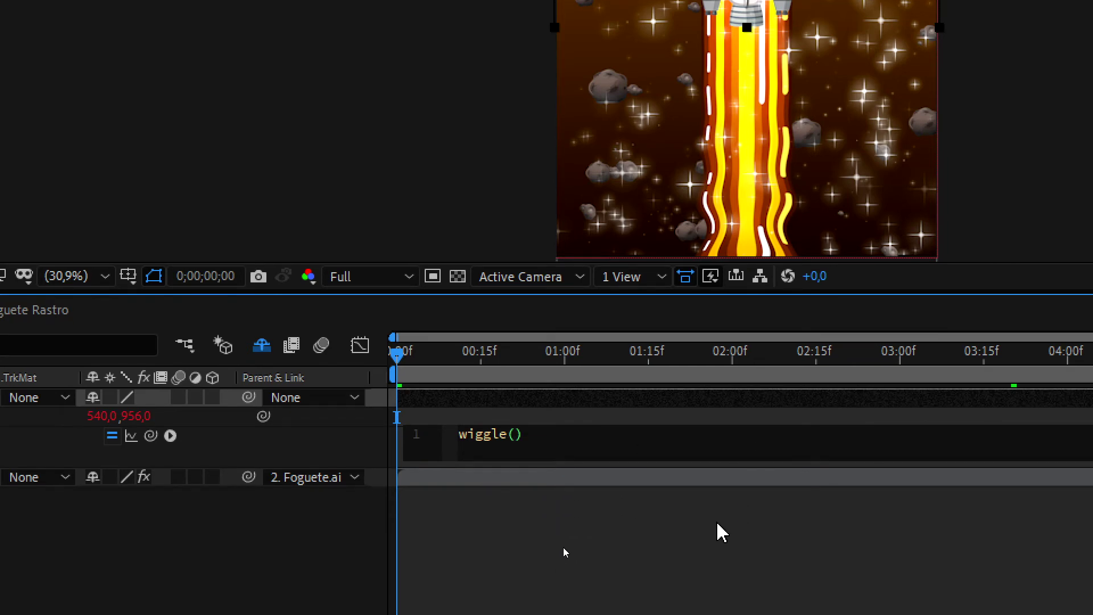
type("1")
type(",")
type("250")
left_click(565, 552)
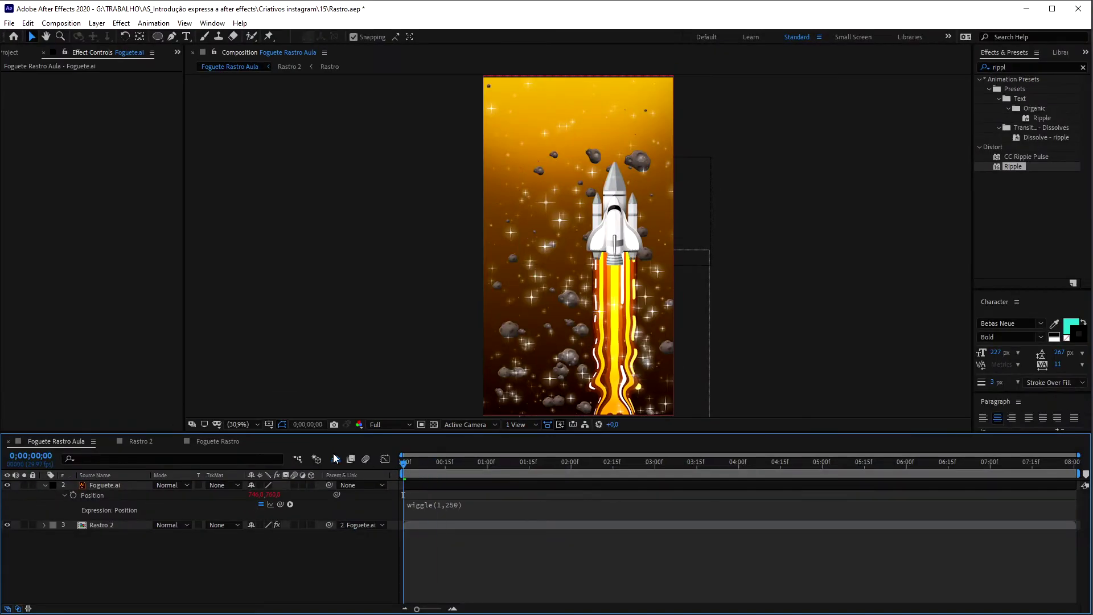
left_click(334, 458)
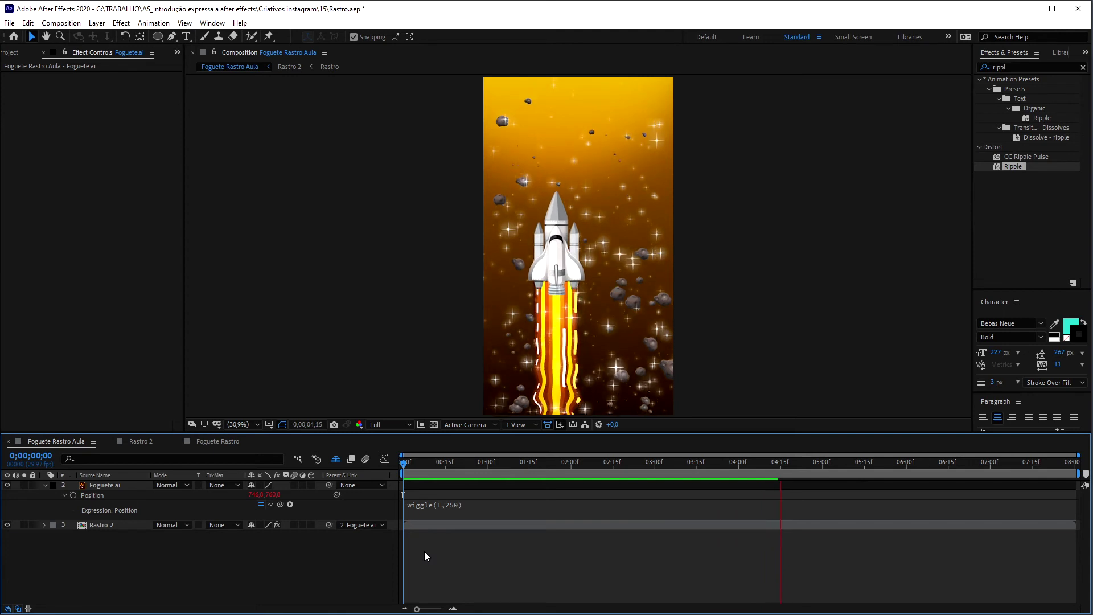
Try Asymmetric Ripple conversion on Rastro 2 during playback, then revert to Symmetric and stop
left_click(127, 525)
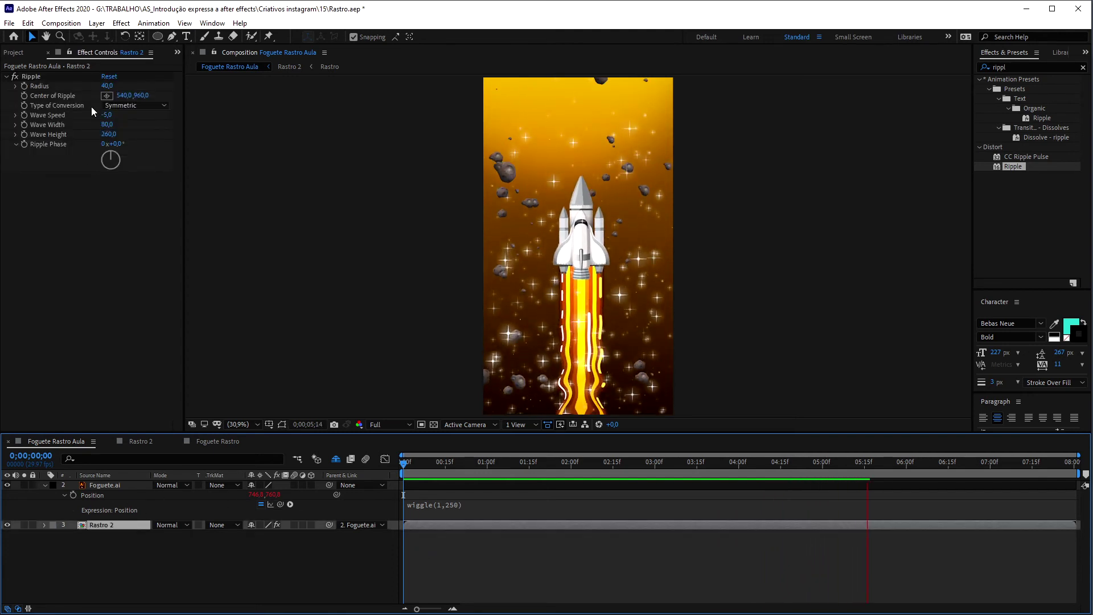
left_click(132, 105)
left_click(142, 121)
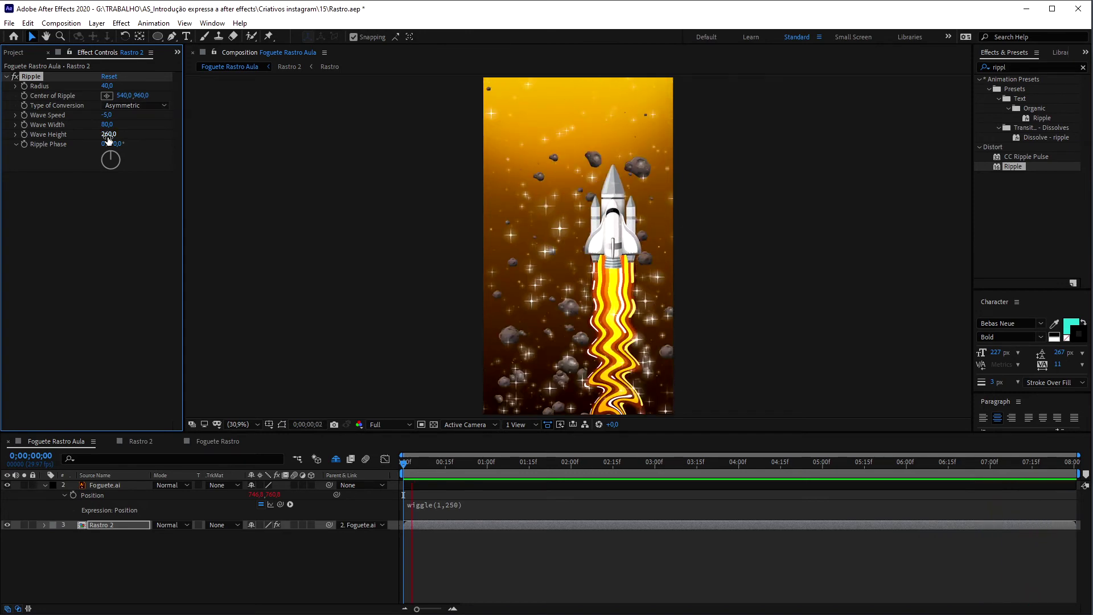
left_click(122, 107)
left_click(142, 126)
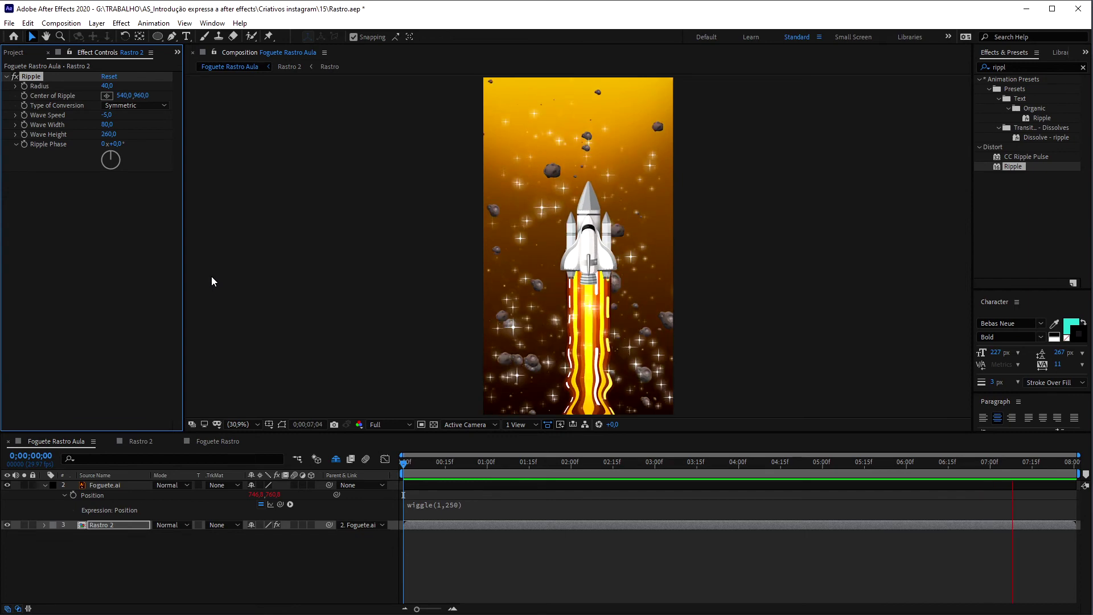
key("space")
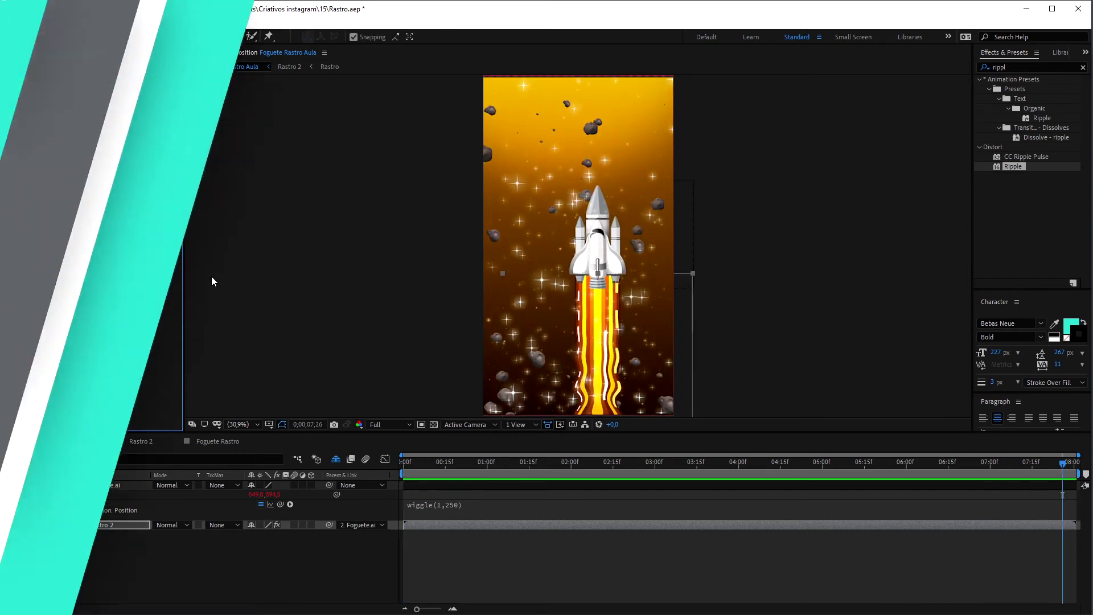